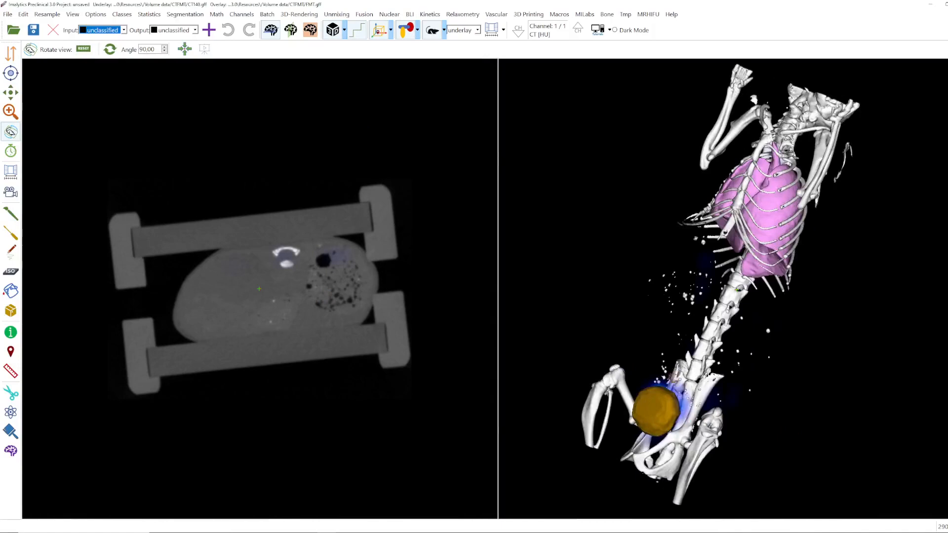
Rotate the 3D skeleton rendering to an upright dorsal view with the spine facing forward, and zoom out slightly
{"action": "left_click_drag", "start_coordinate": [815, 333], "coordinate": [681, 327]}
{"action": "left_click_drag", "start_coordinate": [708, 368], "coordinate": [695, 353]}
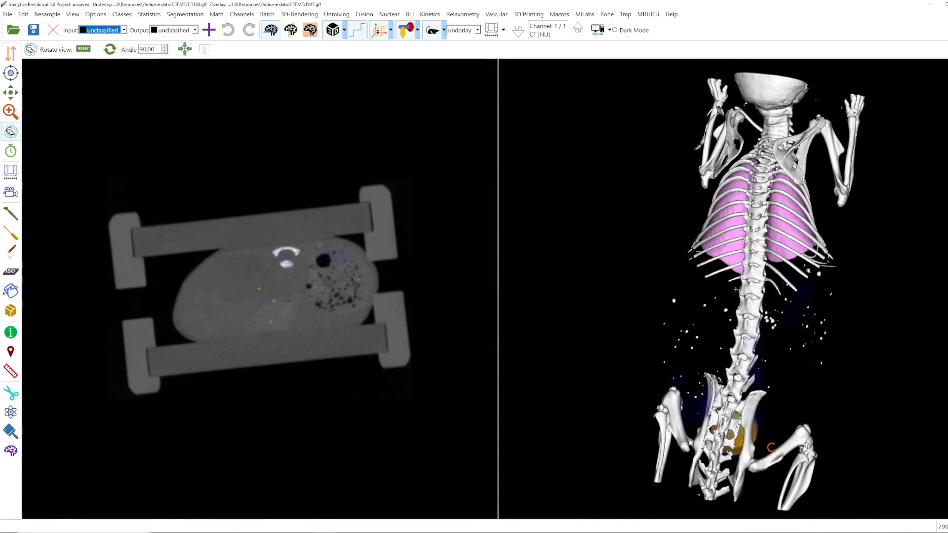
{"action": "left_click_drag", "start_coordinate": [752, 390], "coordinate": [790, 406]}
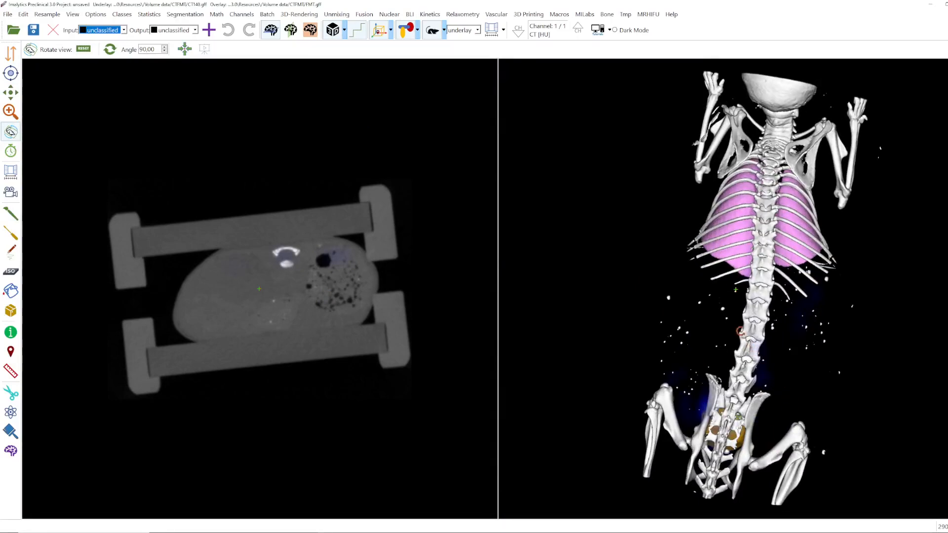
{"action": "scroll", "coordinate": [740, 332], "scroll_direction": "down", "scroll_amount": 1}
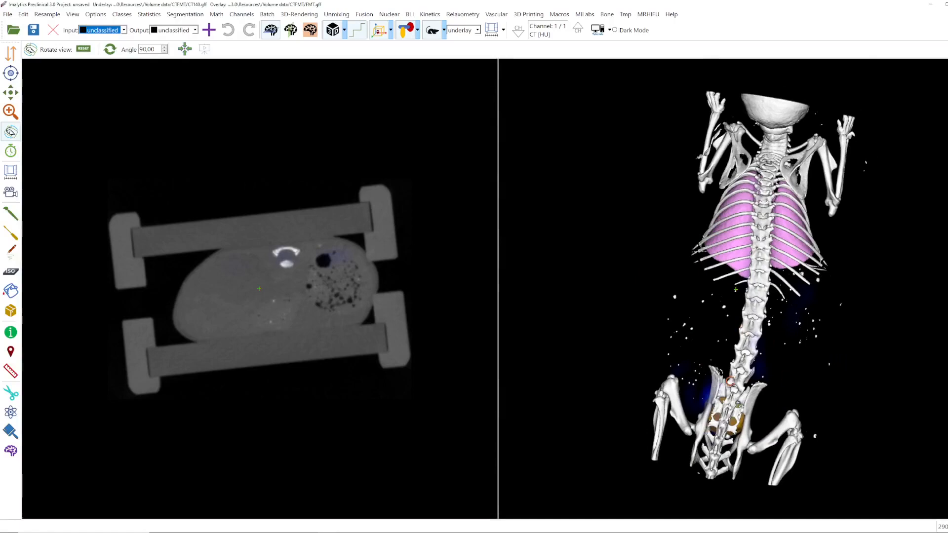
Narrow the CT underlay's windowing range to about -917 minimum and 2016 maximum
{"action": "left_click", "coordinate": [491, 30]}
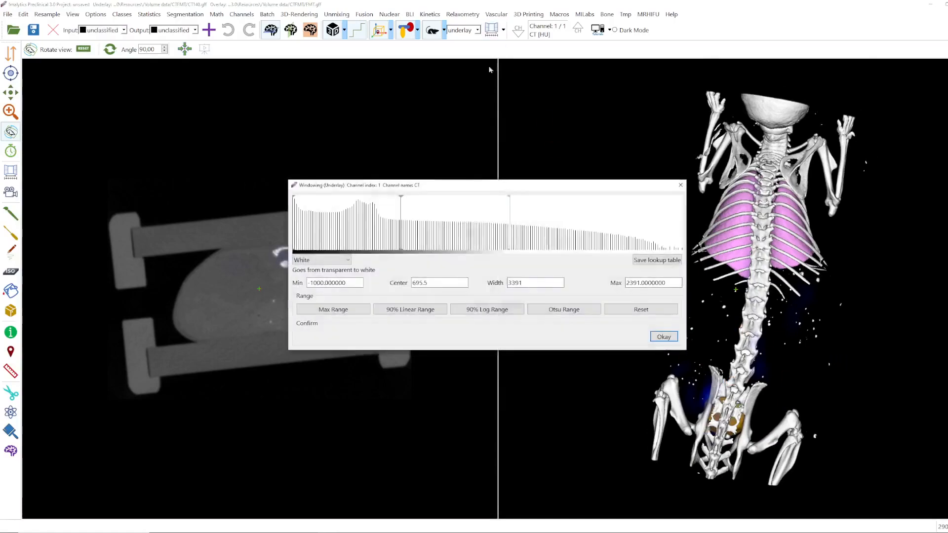
{"action": "left_click_drag", "start_coordinate": [510, 248], "coordinate": [459, 253]}
{"action": "mouse_move", "coordinate": [305, 241]}
{"action": "left_mouse_down"}
{"action": "mouse_move", "coordinate": [323, 243]}
{"action": "mouse_move", "coordinate": [298, 244]}
{"action": "left_mouse_up"}
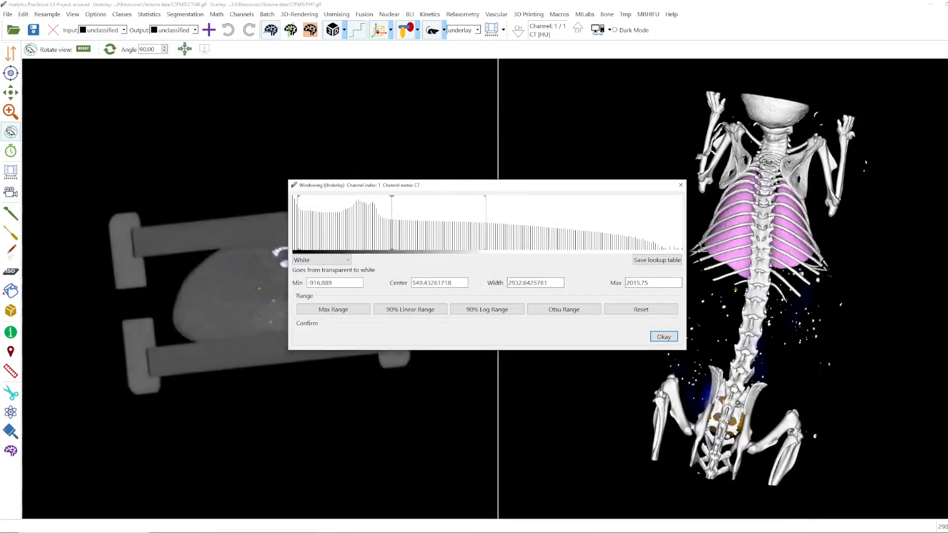
{"action": "left_click", "coordinate": [680, 185]}
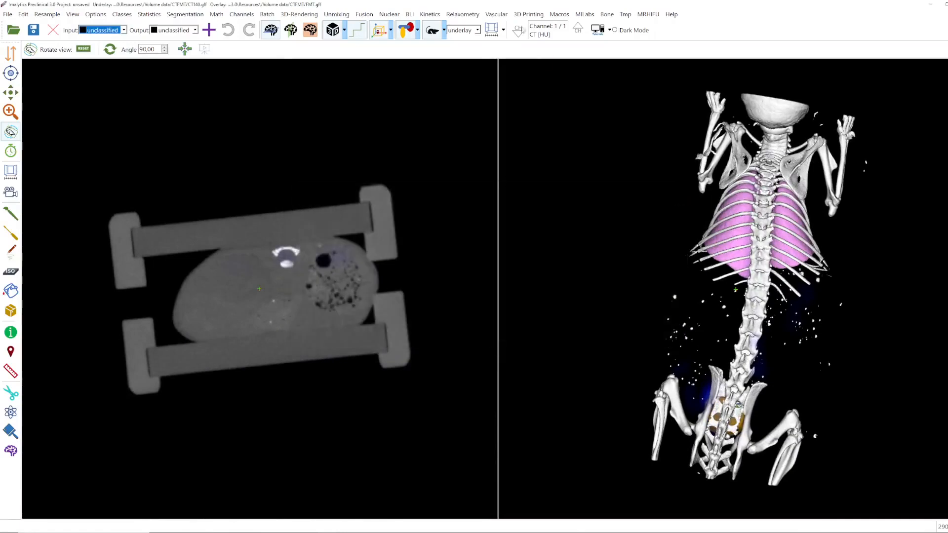
Switch to the overlay and set its windowing lookup table to Red
{"action": "left_click", "coordinate": [460, 30]}
{"action": "left_click", "coordinate": [459, 48]}
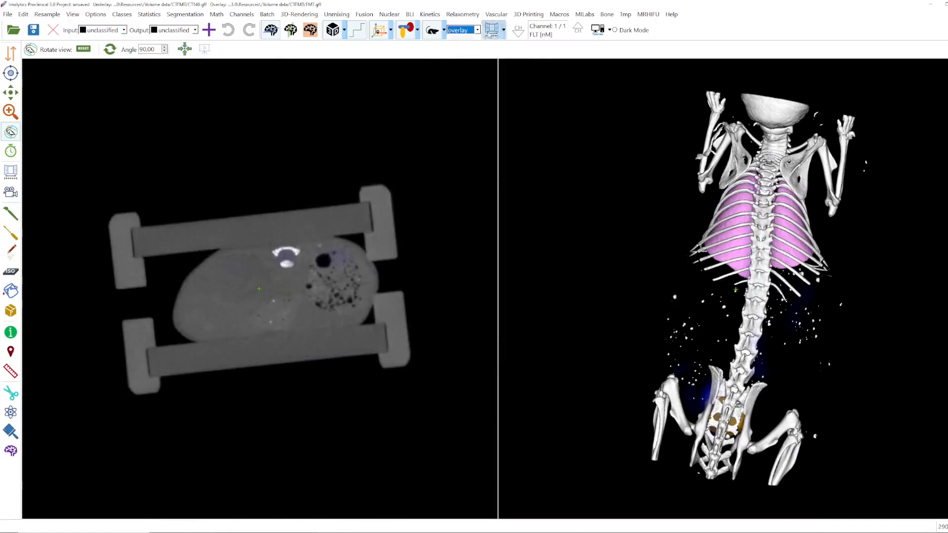
{"action": "left_click", "coordinate": [492, 29]}
{"action": "left_click", "coordinate": [318, 260]}
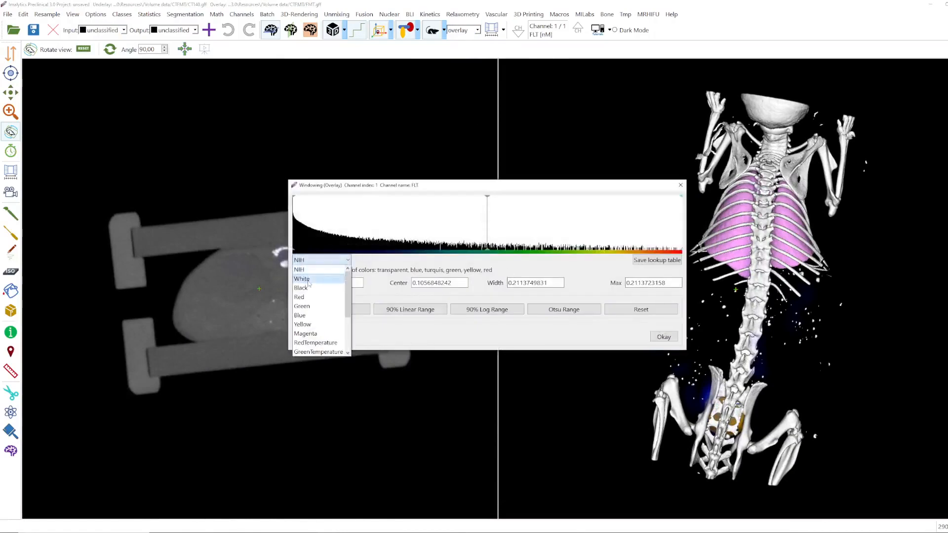
{"action": "left_click", "coordinate": [310, 298]}
{"action": "left_click", "coordinate": [664, 337]}
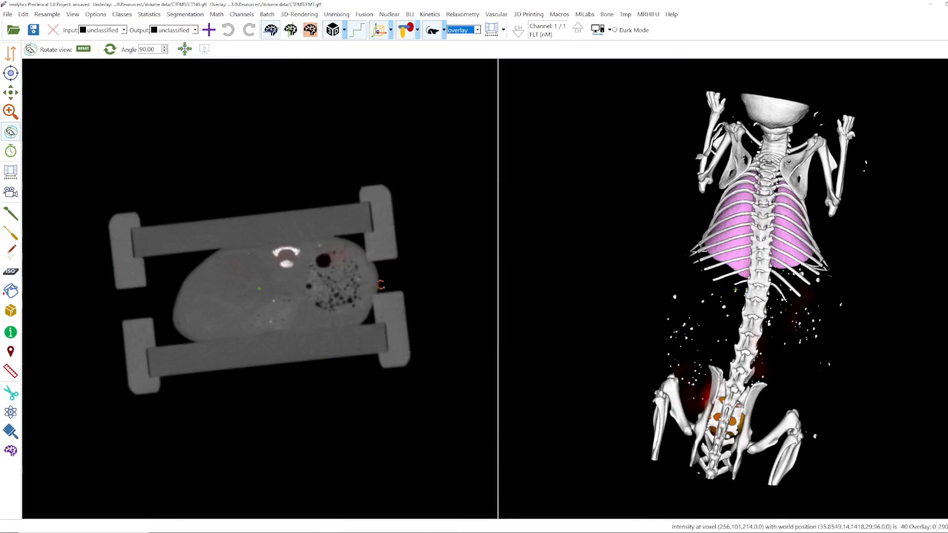
Rotate the CT slice view until the holder bars are level, and add a segmentation class named A
{"action": "left_click_drag", "start_coordinate": [383, 284], "coordinate": [382, 297]}
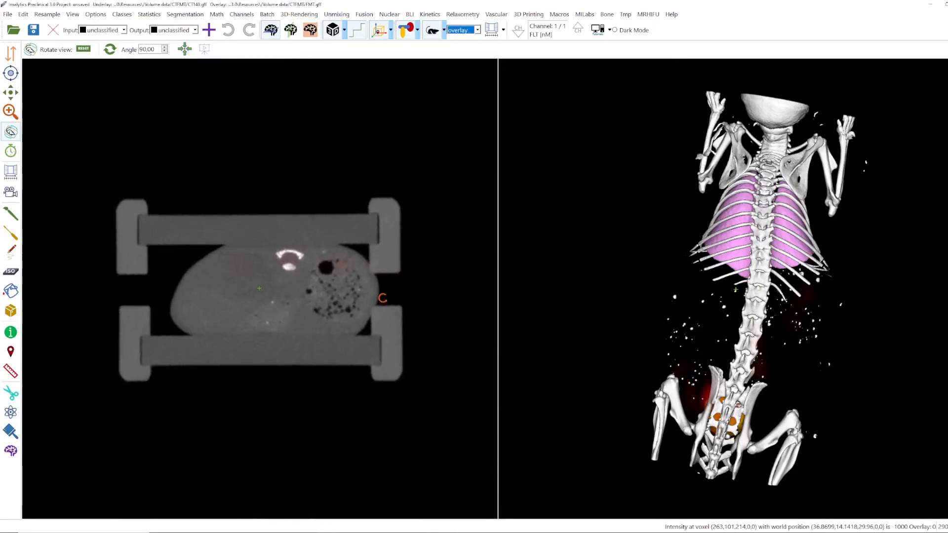
{"action": "left_click", "coordinate": [7, 217]}
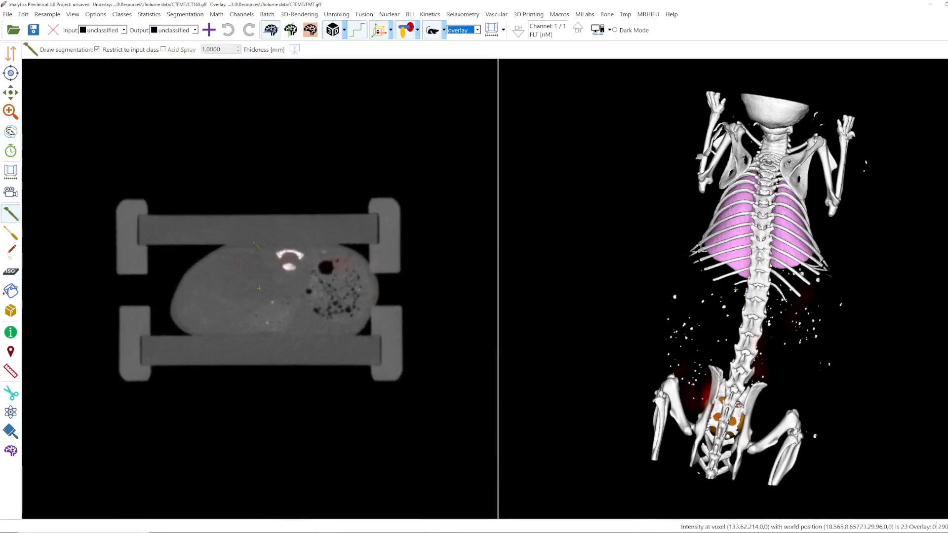
{"action": "right_click", "coordinate": [253, 235]}
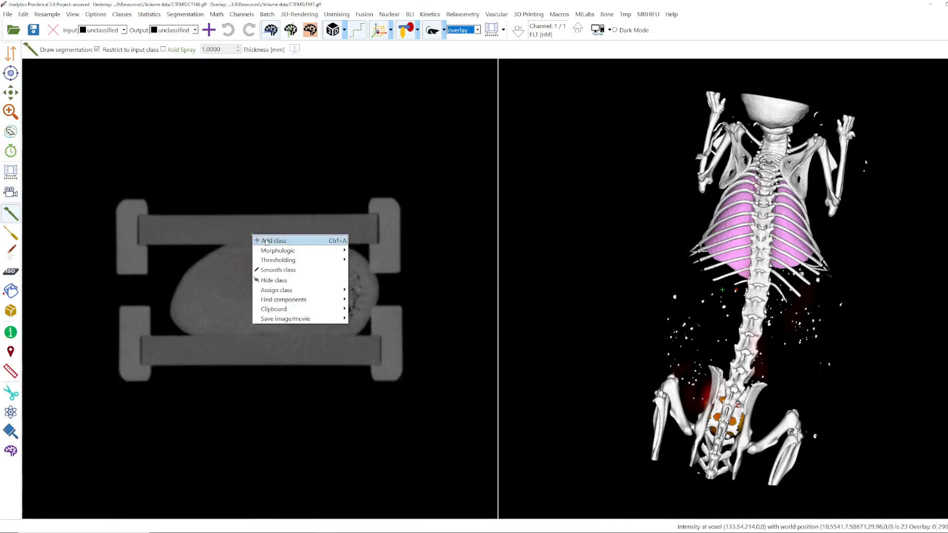
{"action": "left_click", "coordinate": [269, 241]}
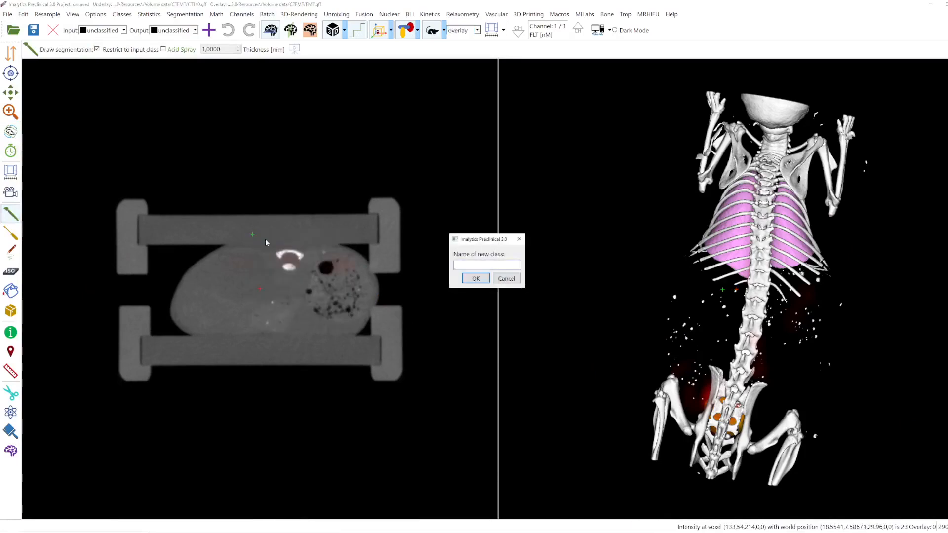
{"action": "type", "text": "A"}
{"action": "key", "text": "Return"}
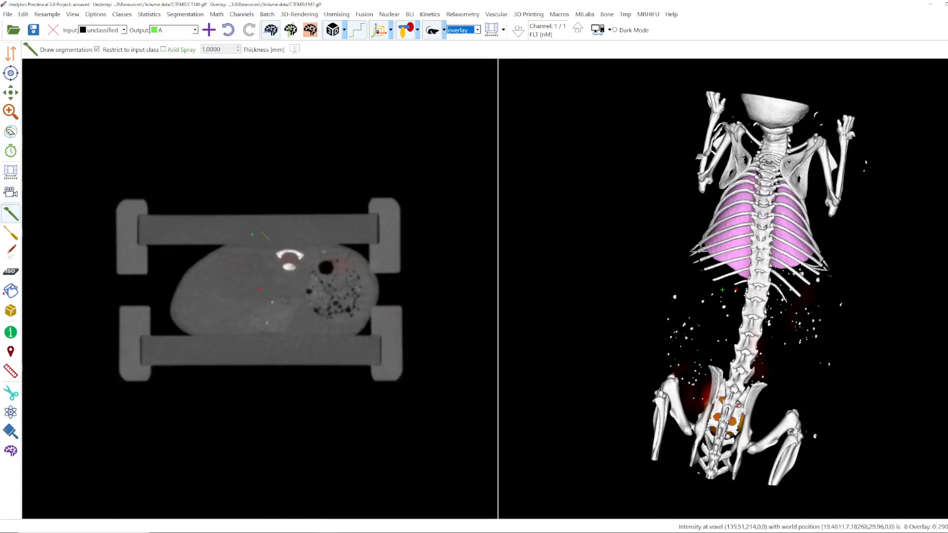
Segment large rounded regions of the abdomen as class A on three separate slices, using freehand drawing and Scribbles
{"action": "mouse_move", "coordinate": [259, 236]}
{"action": "left_mouse_down"}
{"action": "mouse_move", "coordinate": [220, 266]}
{"action": "mouse_move", "coordinate": [228, 246]}
{"action": "mouse_move", "coordinate": [338, 269]}
{"action": "mouse_move", "coordinate": [242, 247]}
{"action": "left_mouse_up"}
{"action": "scroll", "coordinate": [233, 243], "scroll_direction": "down", "scroll_amount": 11}
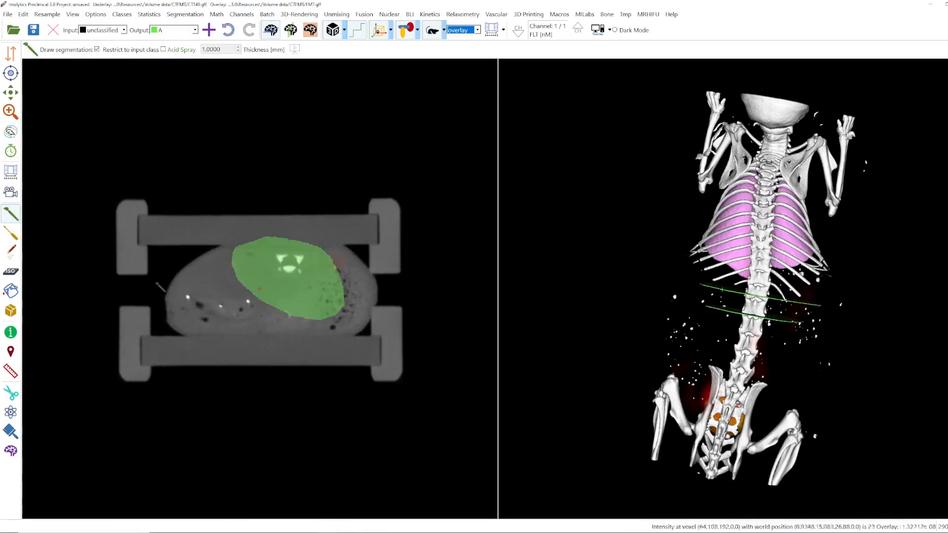
{"action": "left_click", "coordinate": [11, 250]}
{"action": "right_click_drag", "start_coordinate": [252, 316], "coordinate": [254, 326]}
{"action": "mouse_move", "coordinate": [247, 249]}
{"action": "left_mouse_down"}
{"action": "mouse_move", "coordinate": [261, 250]}
{"action": "mouse_move", "coordinate": [241, 250]}
{"action": "left_mouse_up"}
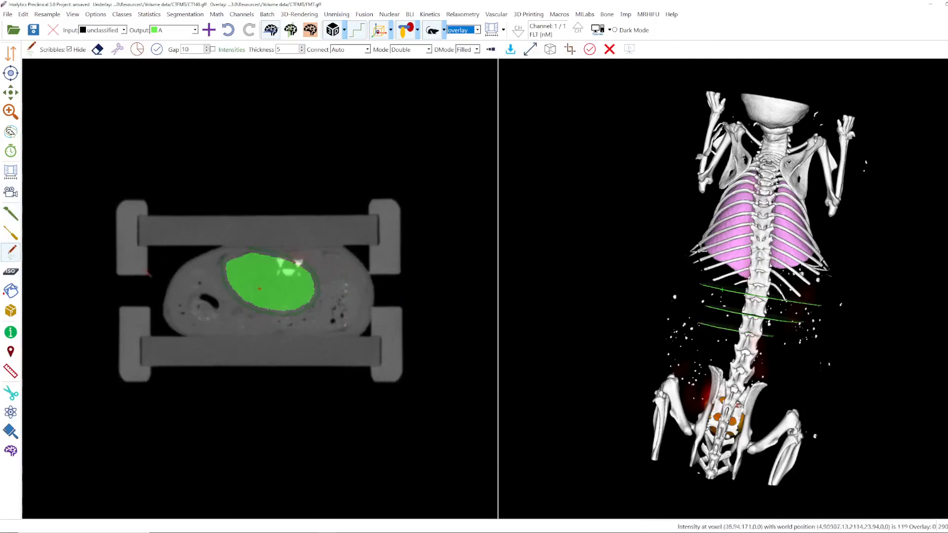
Measure a horizontal distance across the abdomen on each of two different slices, saving both measurements under their default names
{"action": "left_click", "coordinate": [11, 371]}
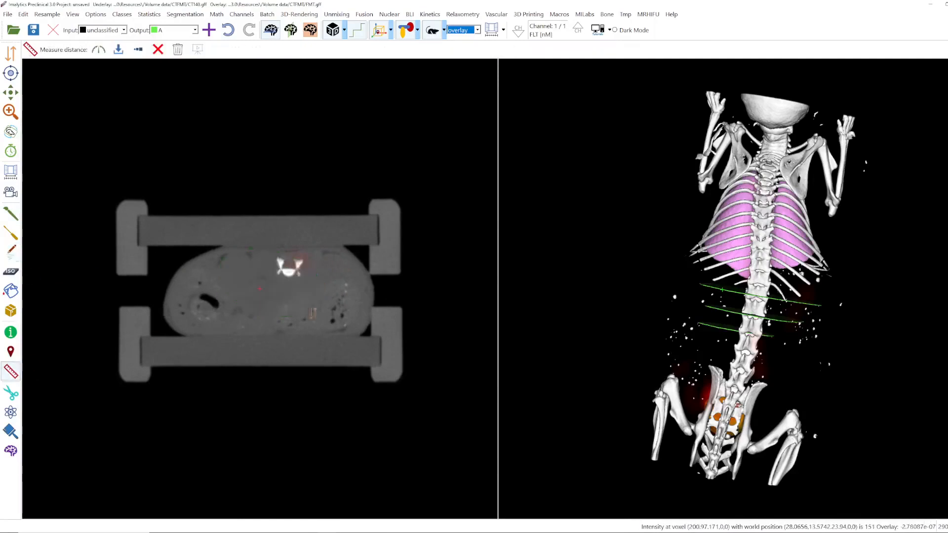
{"action": "left_click_drag", "start_coordinate": [230, 299], "coordinate": [313, 302]}
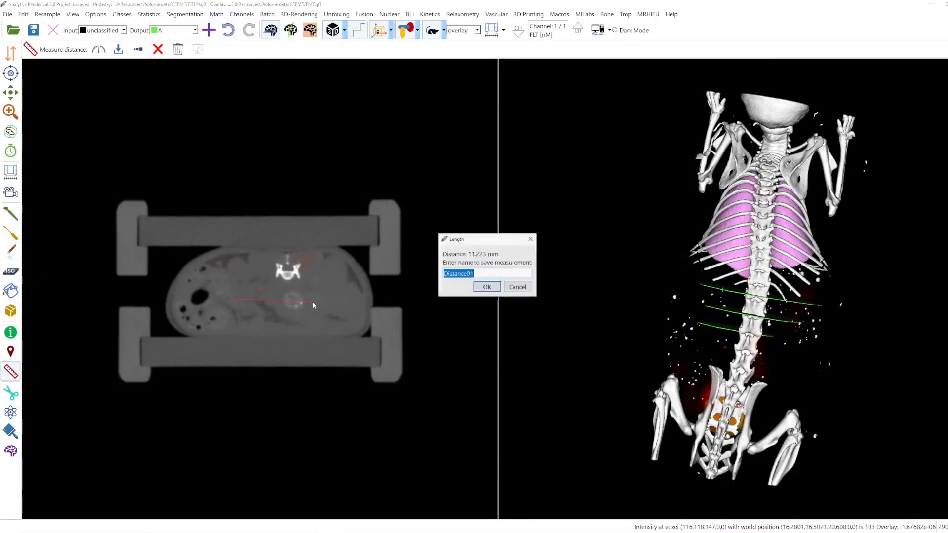
{"action": "left_click", "coordinate": [481, 288]}
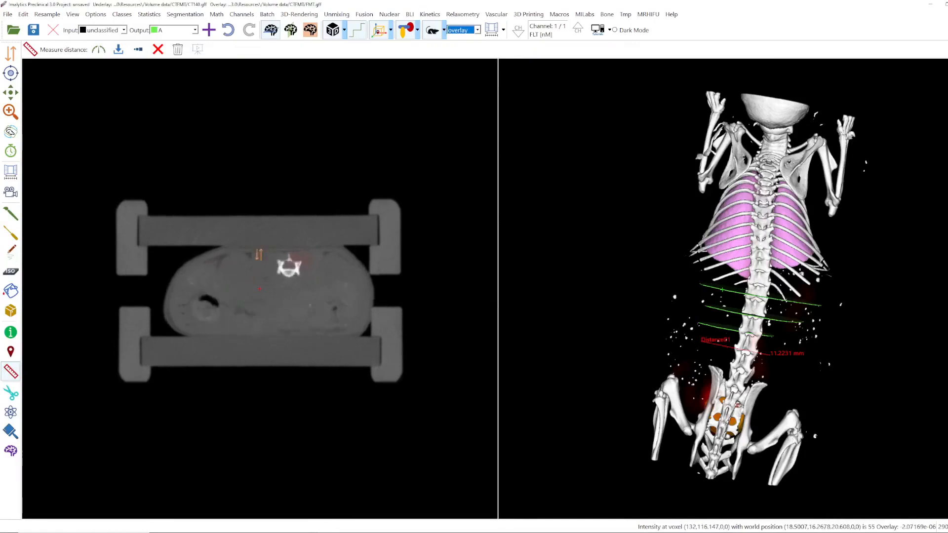
{"action": "scroll", "coordinate": [259, 254], "scroll_direction": "down", "scroll_amount": 10}
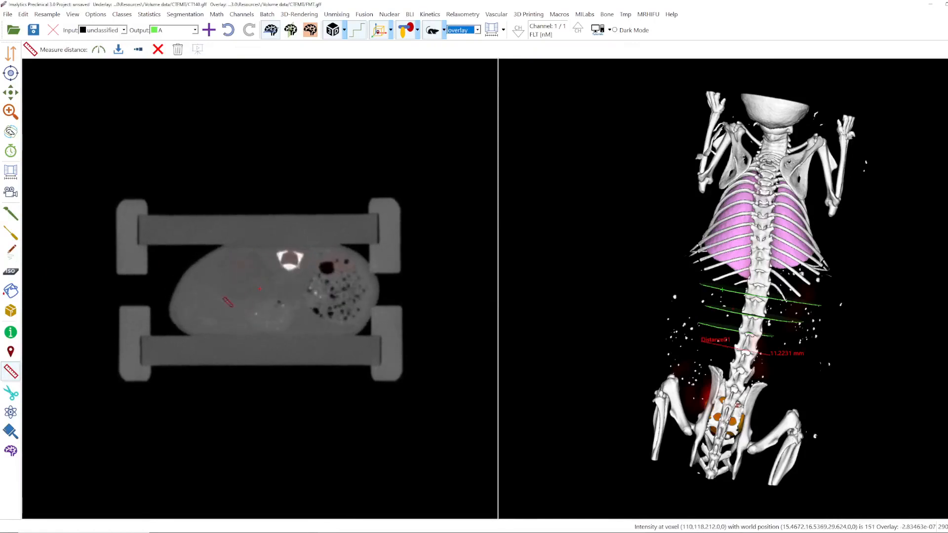
{"action": "left_click_drag", "start_coordinate": [223, 297], "coordinate": [304, 298]}
{"action": "left_click", "coordinate": [483, 286]}
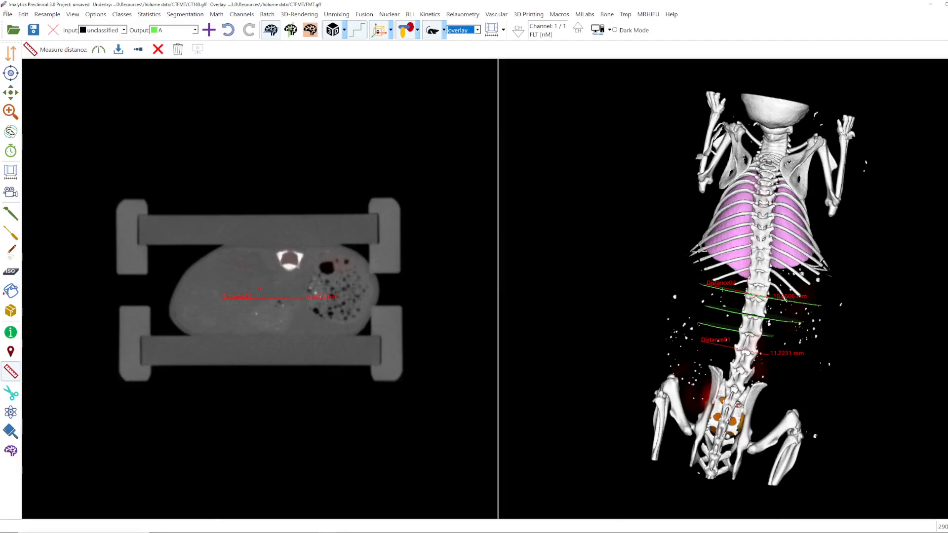
Save the project as A in the Project folder on the desktop
{"action": "left_click", "coordinate": [8, 16]}
{"action": "mouse_move", "coordinate": [44, 26]}
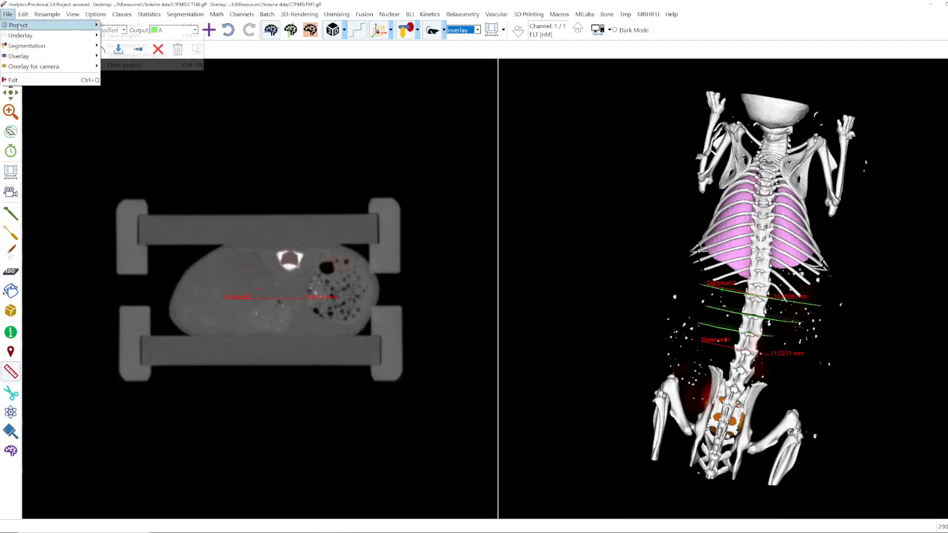
{"action": "mouse_move", "coordinate": [138, 42]}
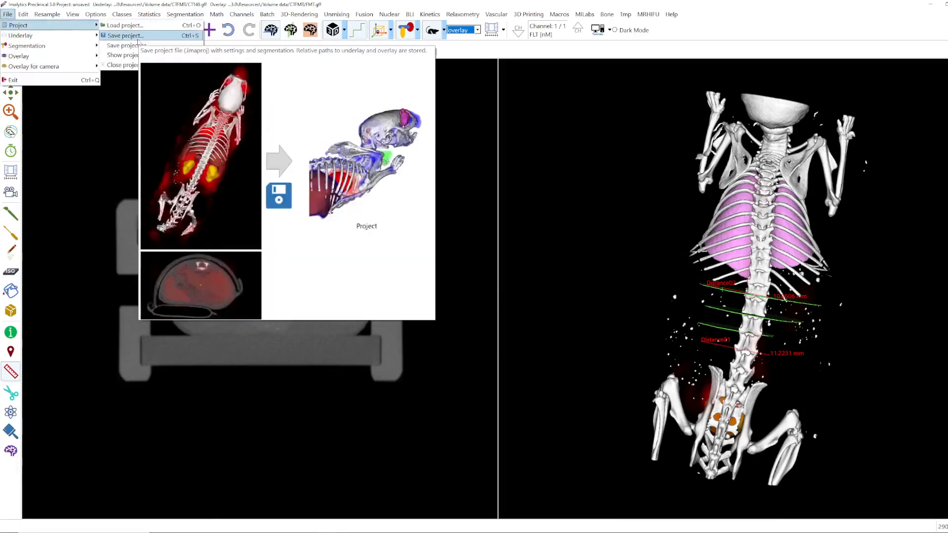
{"action": "left_click", "coordinate": [192, 40]}
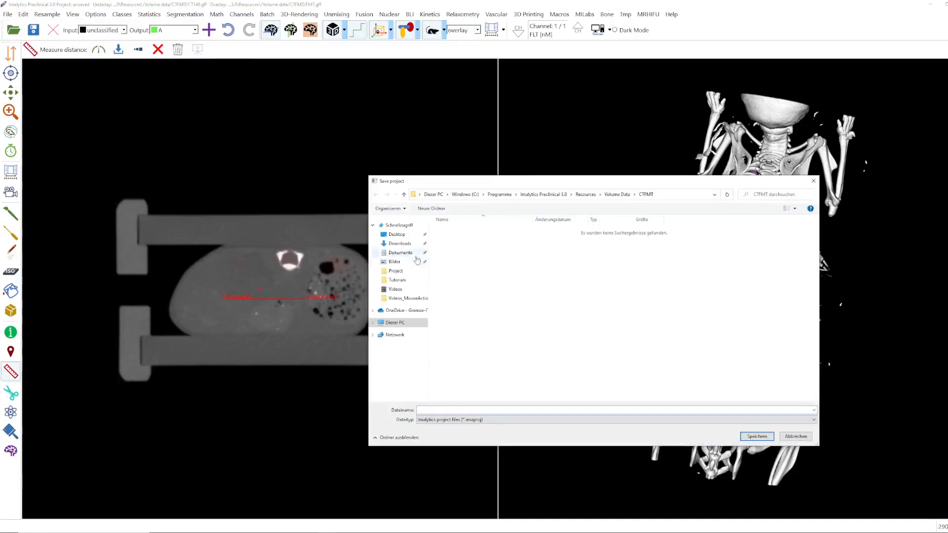
{"action": "left_click", "coordinate": [398, 272]}
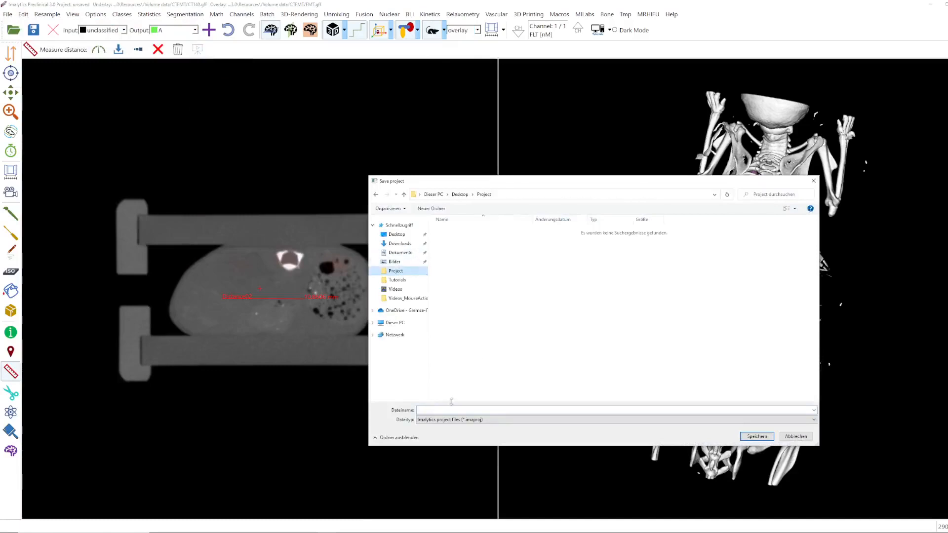
{"action": "left_click", "coordinate": [437, 410]}
{"action": "key", "text": "Return"}
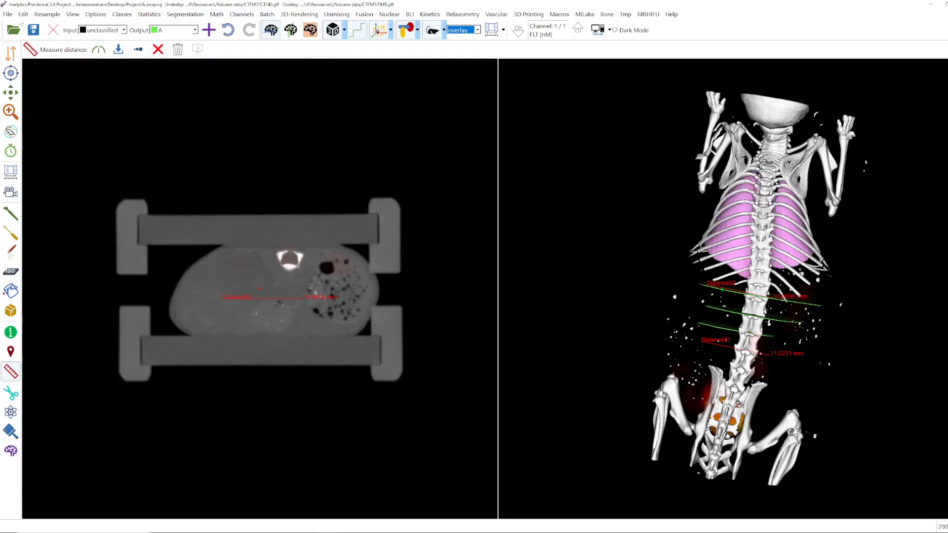
Show the project's file paths to check where the project, underlay and overlay files are stored
{"action": "left_click", "coordinate": [7, 14]}
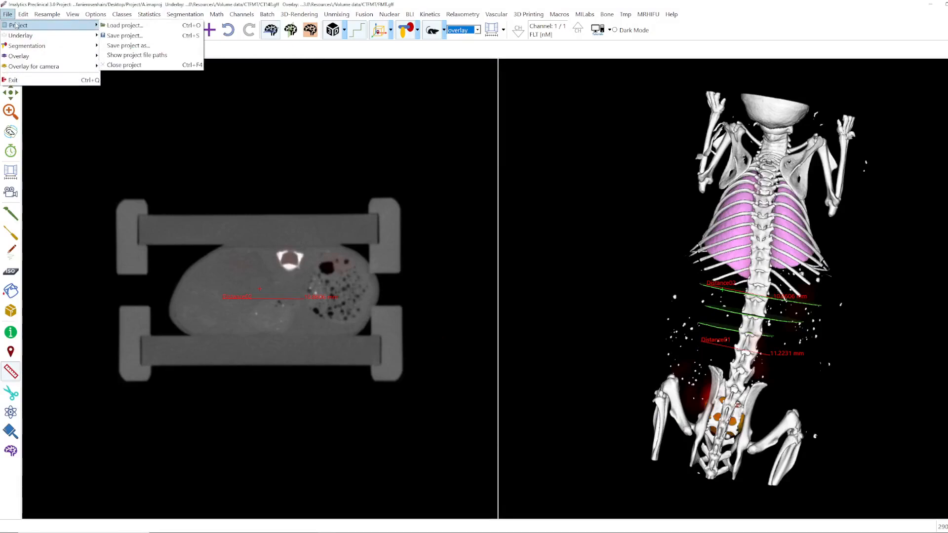
{"action": "left_click", "coordinate": [153, 56]}
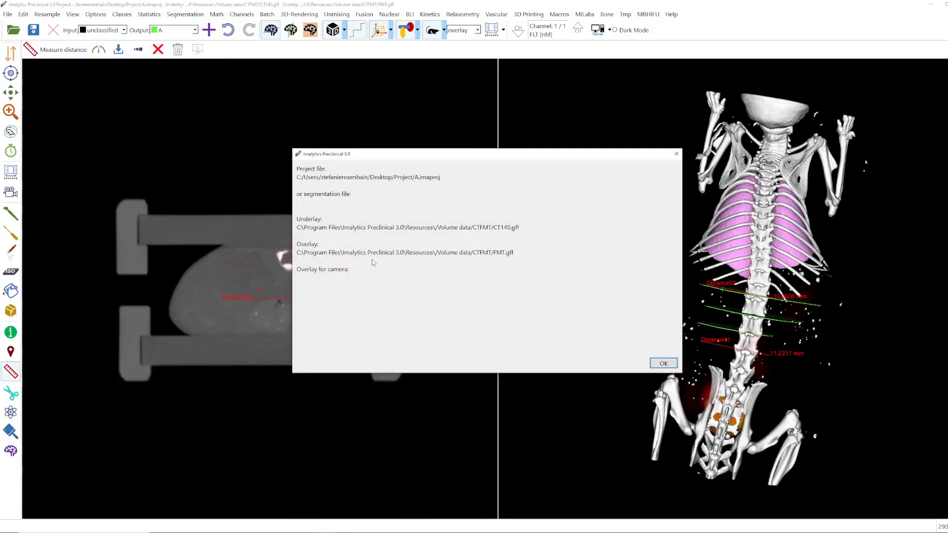
{"action": "left_click", "coordinate": [663, 364]}
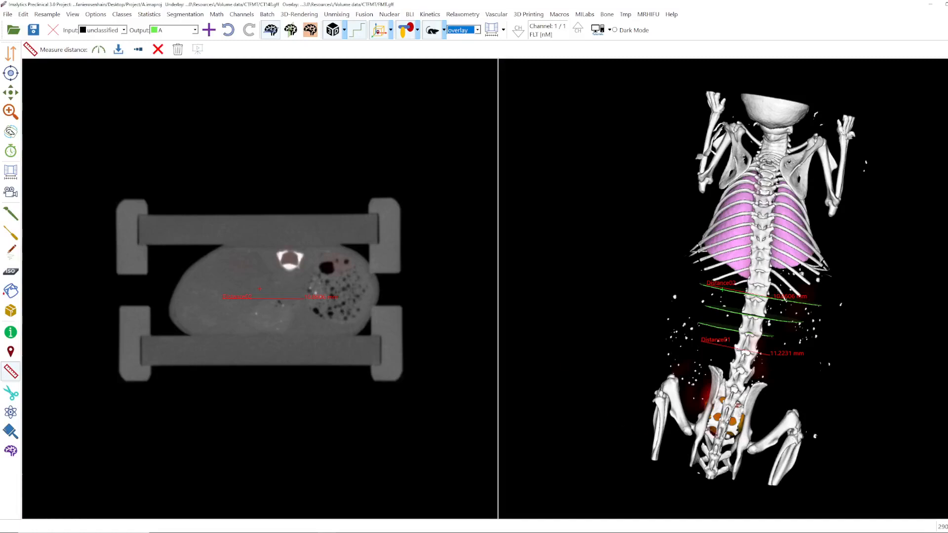
Rotate the 3D rendering to a different orientation, and reload project A from the Project folder, discarding the unsaved changes
{"action": "left_click", "coordinate": [10, 131]}
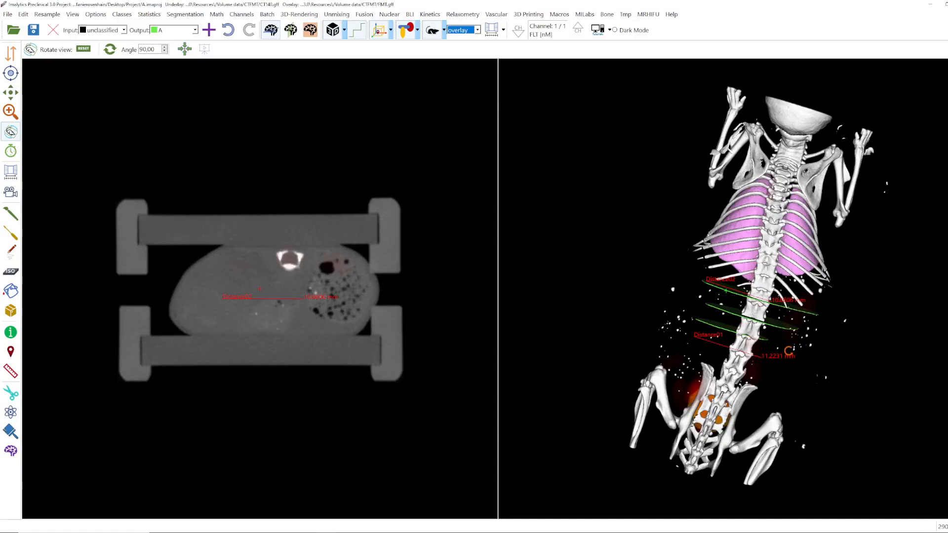
{"action": "left_click_drag", "start_coordinate": [796, 328], "coordinate": [839, 330]}
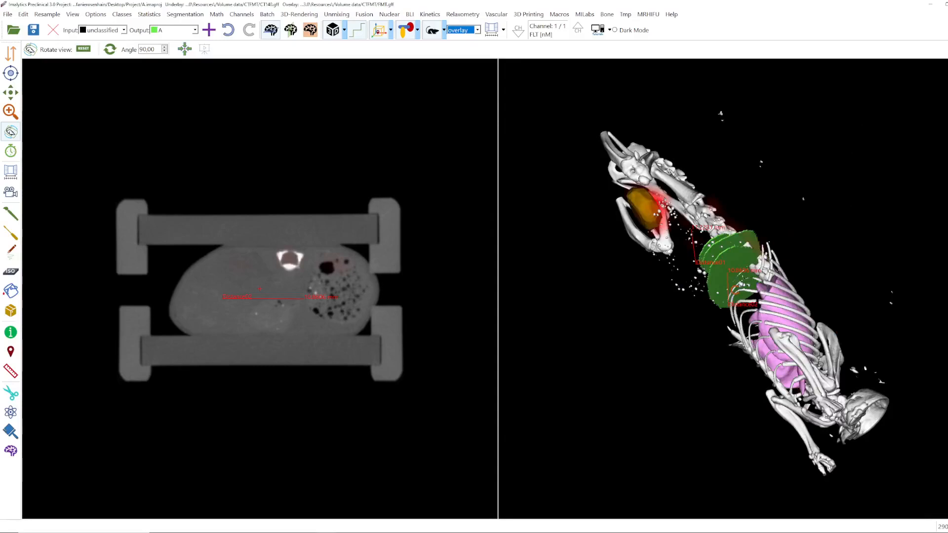
{"action": "key", "text": "alt+F4"}
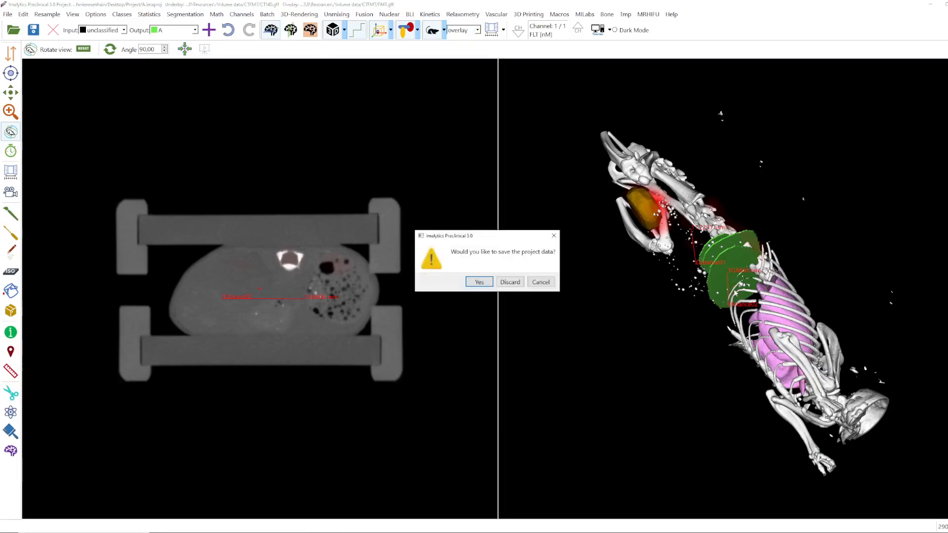
{"action": "left_click", "coordinate": [510, 282]}
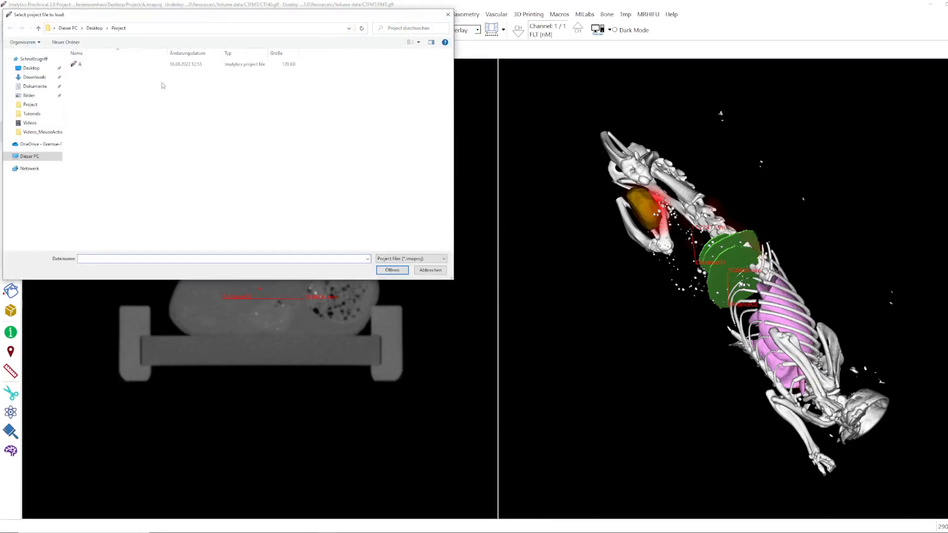
{"action": "double_click", "coordinate": [82, 66]}
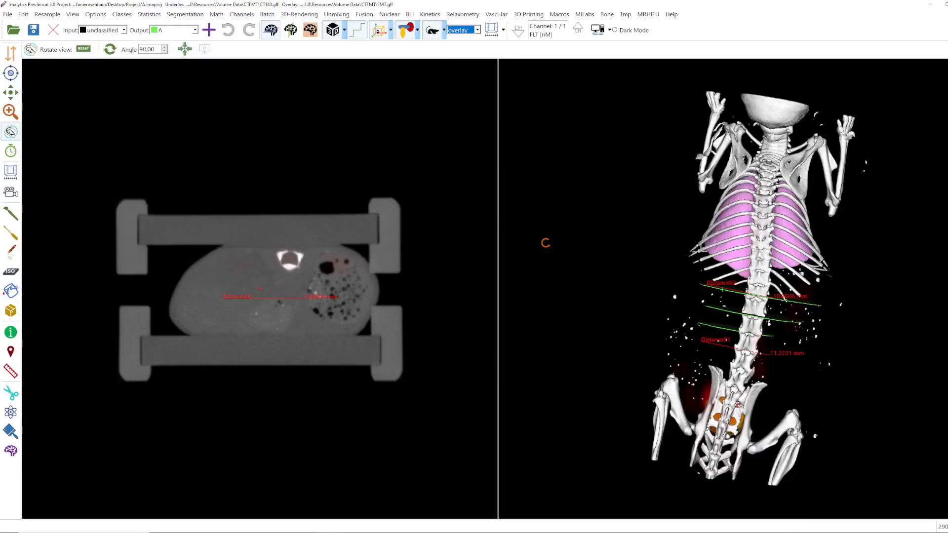